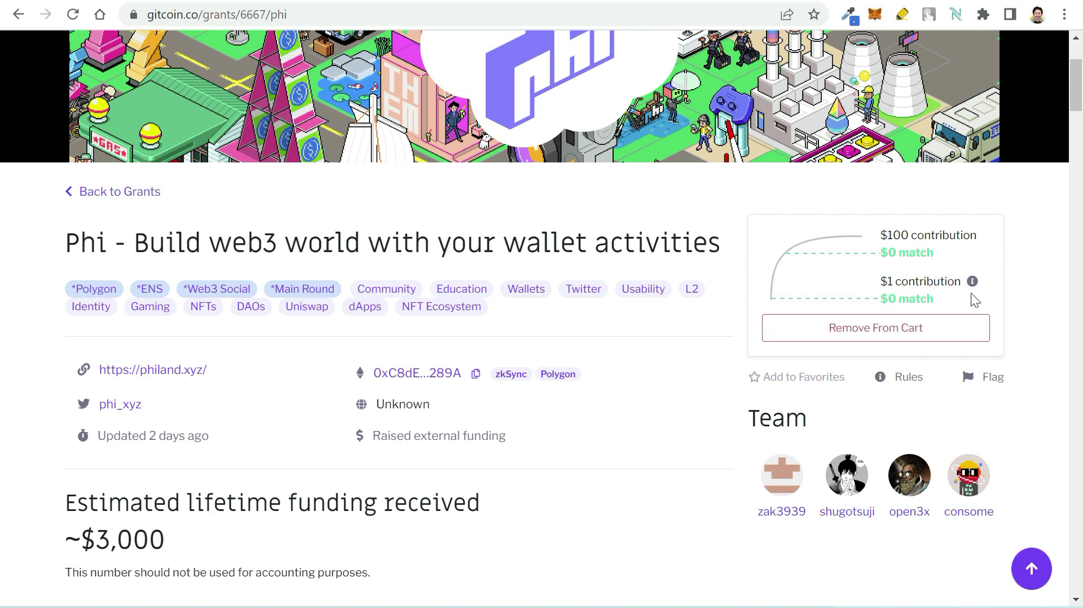
- Review the Phi, MetaMail and Via grant pages, including Via's funding figures and project description
{"action": "mouse_move", "coordinate": [973, 289]}
{"action": "left_click", "coordinate": [542, 1]}
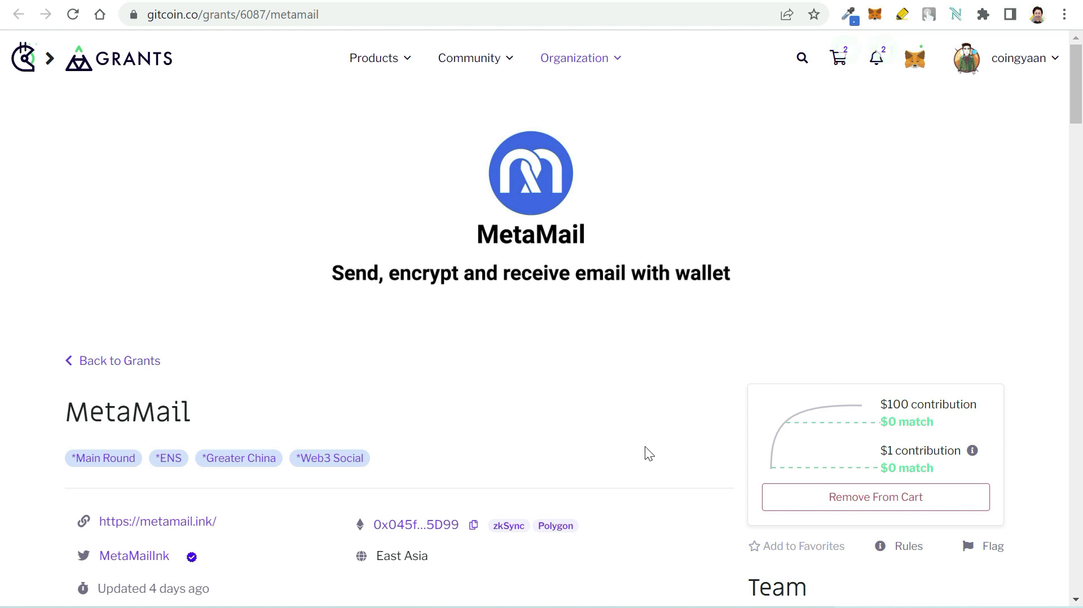
{"action": "scroll", "coordinate": [645, 446], "scroll_direction": "down", "scroll_amount": 3}
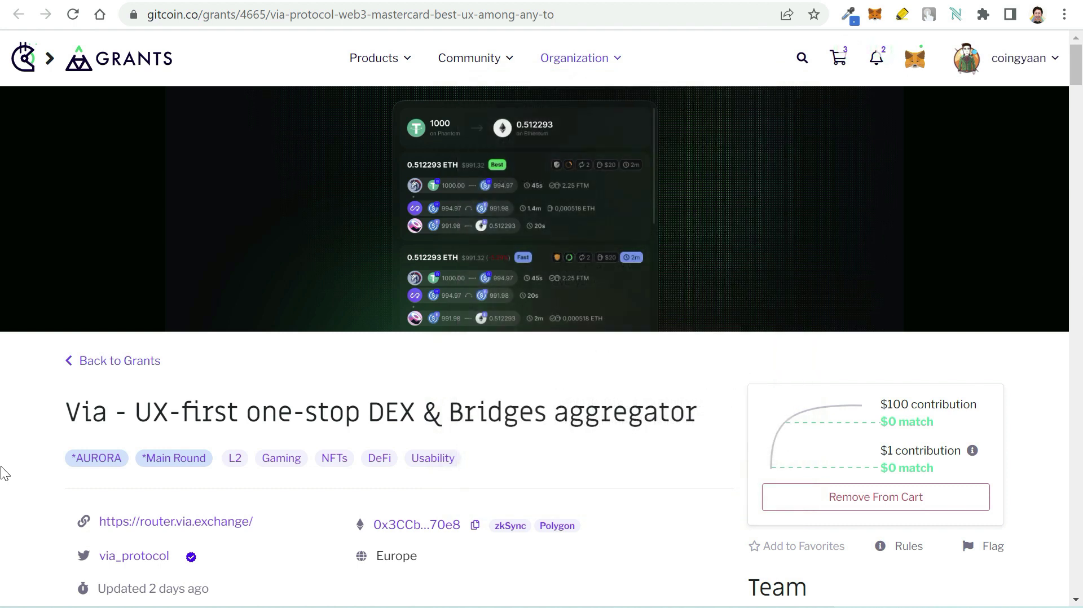
{"action": "scroll", "coordinate": [3, 473], "scroll_direction": "down", "scroll_amount": 3}
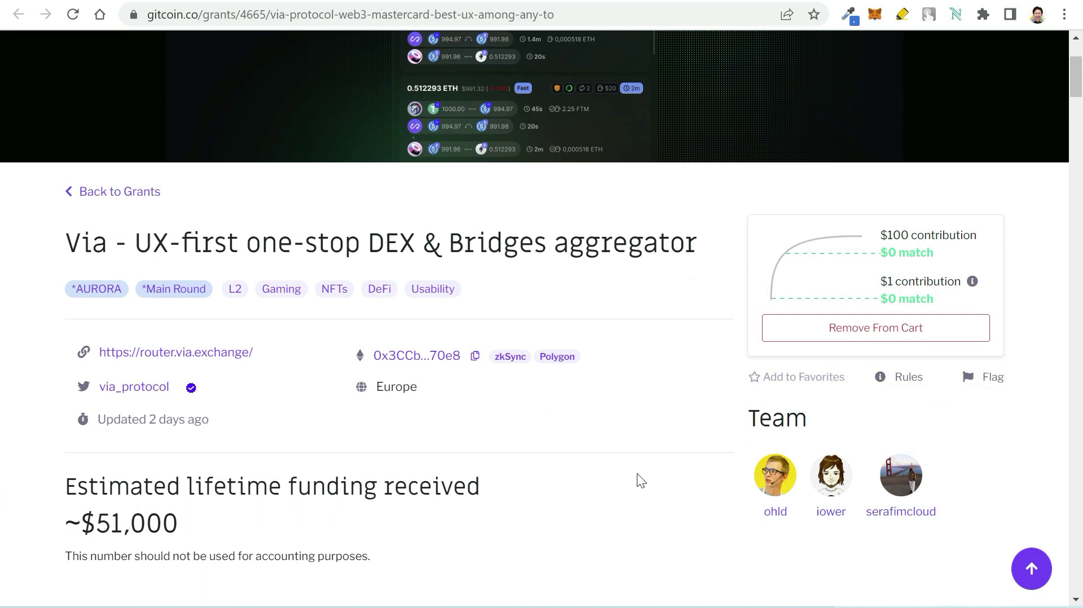
{"action": "scroll", "coordinate": [635, 473], "scroll_direction": "down", "scroll_amount": 3}
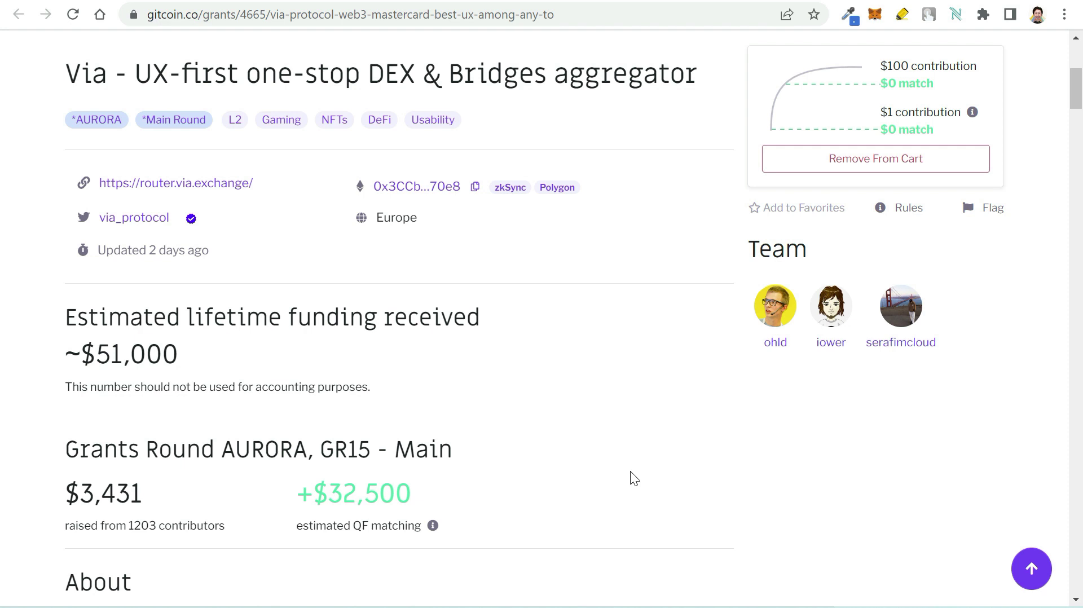
{"action": "scroll", "coordinate": [751, 411], "scroll_direction": "down", "scroll_amount": 20}
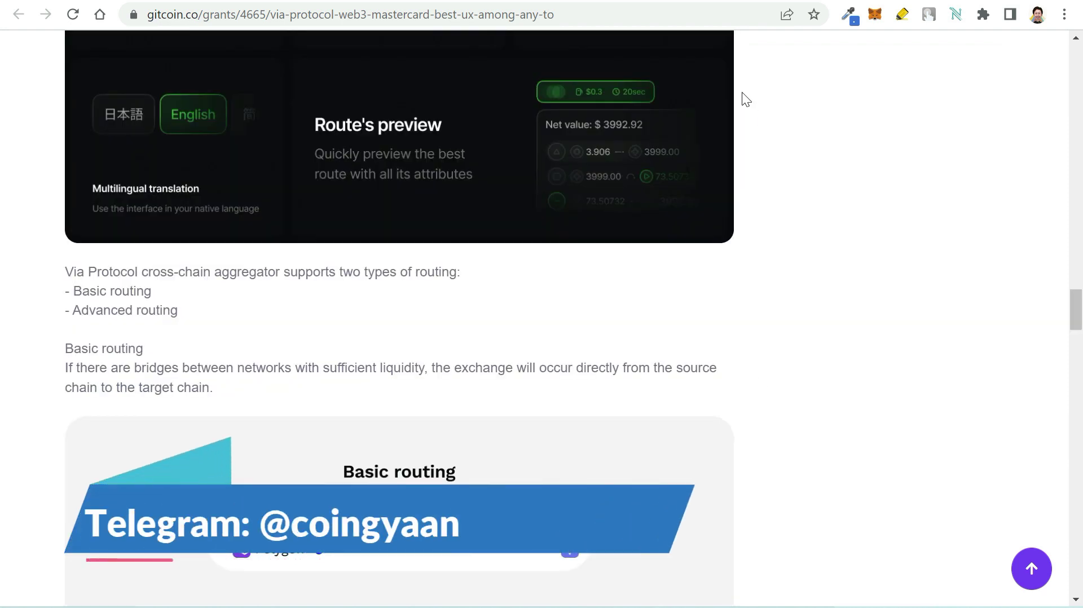
- Switch to the Grants Cart and review the three grants and the contribution summary
{"action": "left_click", "coordinate": [743, 0]}
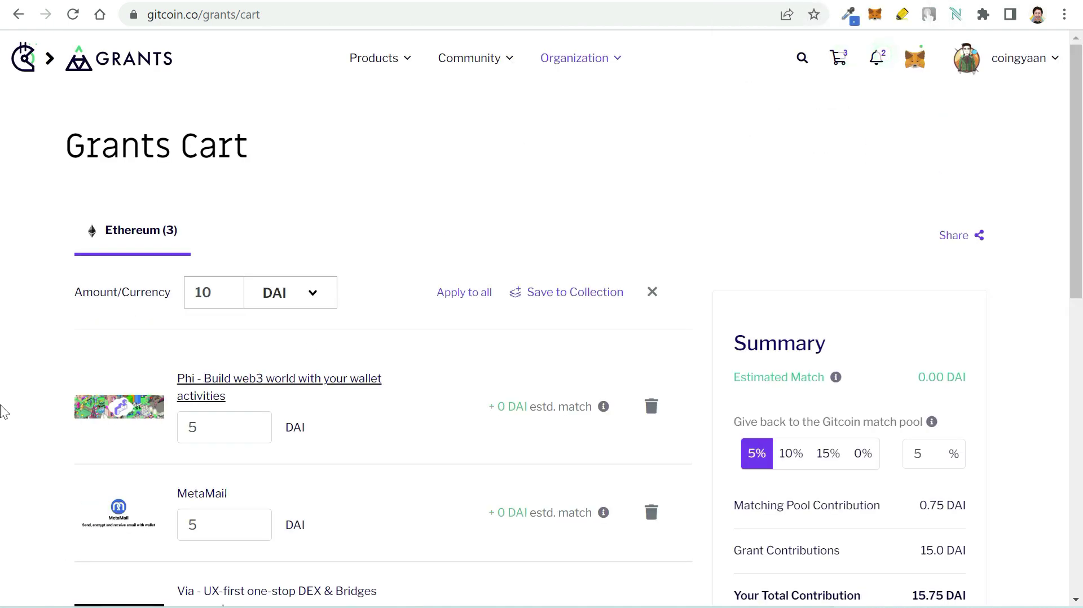
{"action": "scroll", "coordinate": [23, 361], "scroll_direction": "down", "scroll_amount": 3}
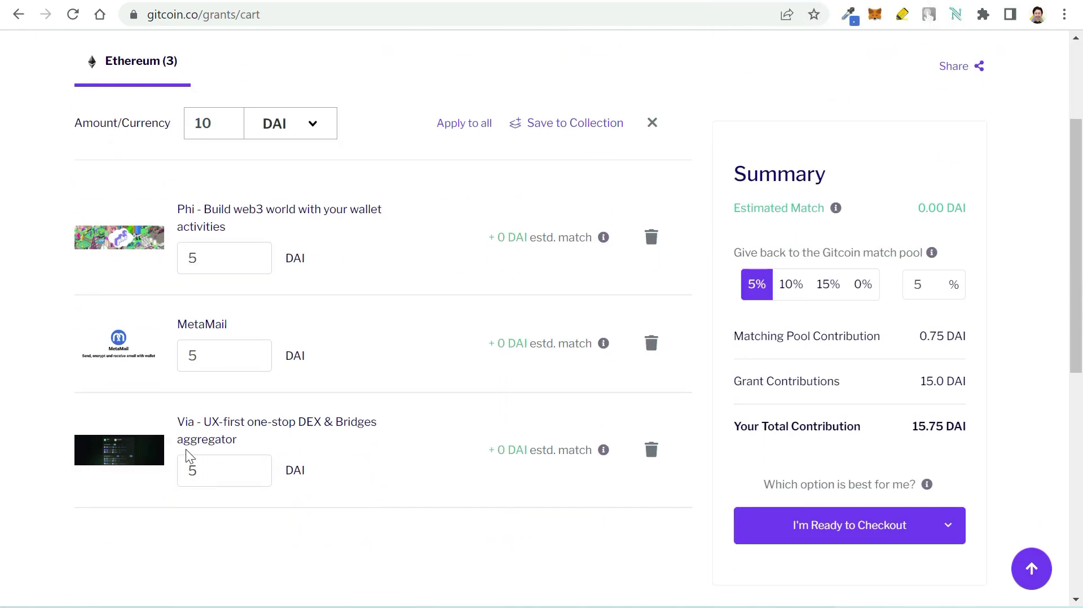
{"action": "scroll", "coordinate": [23, 299], "scroll_direction": "up", "scroll_amount": 3}
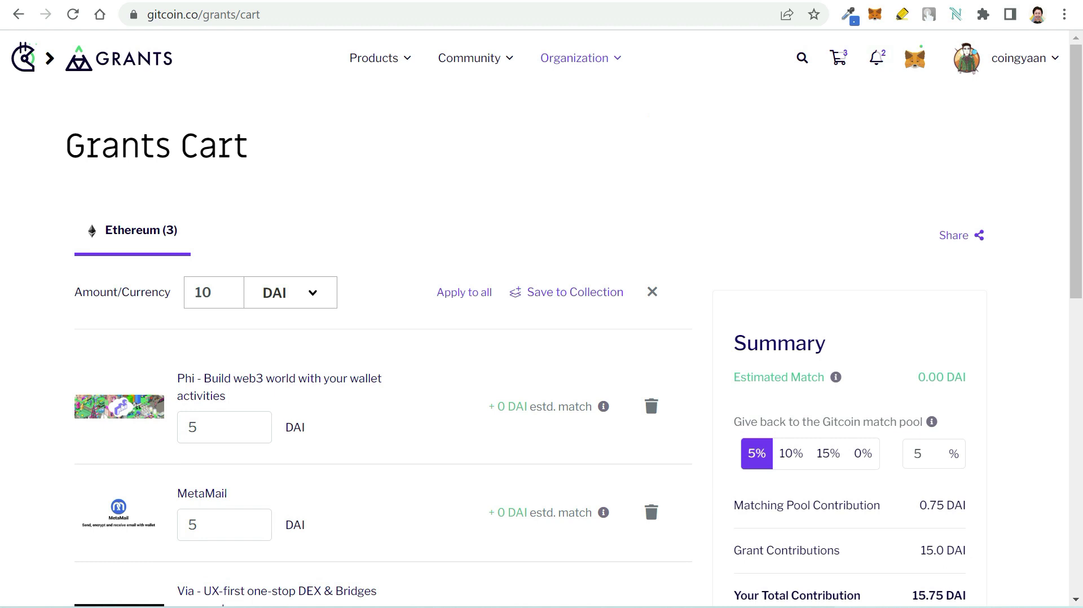
- Try a contribution amount of 1 DAI applied to all grants in the cart
{"action": "double_click", "coordinate": [225, 291]}
{"action": "type", "text": "1"}
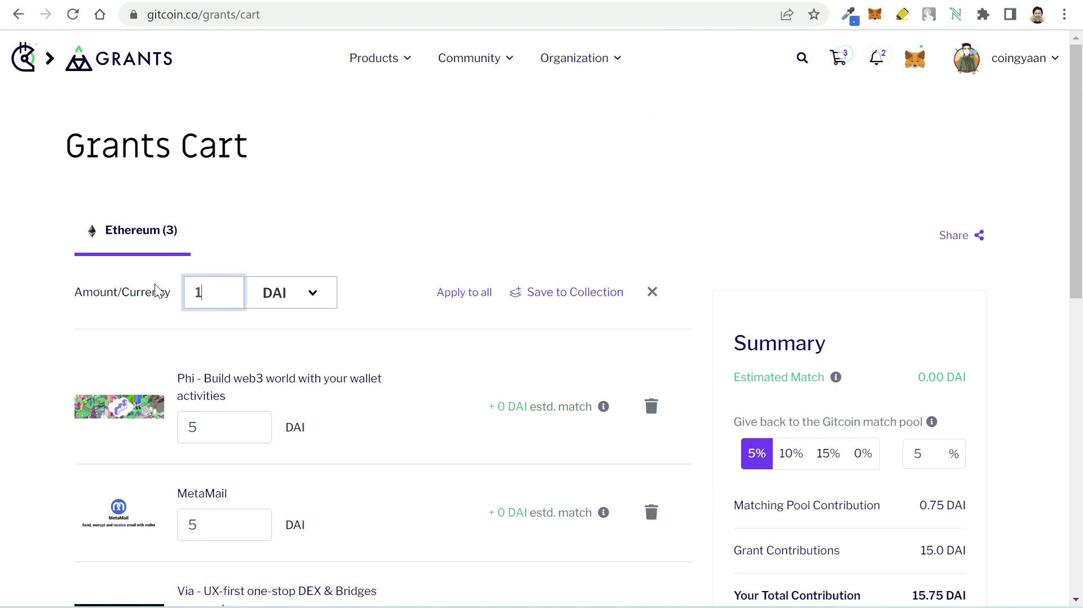
{"action": "left_click", "coordinate": [463, 293]}
{"action": "scroll", "coordinate": [323, 354], "scroll_direction": "down", "scroll_amount": 2}
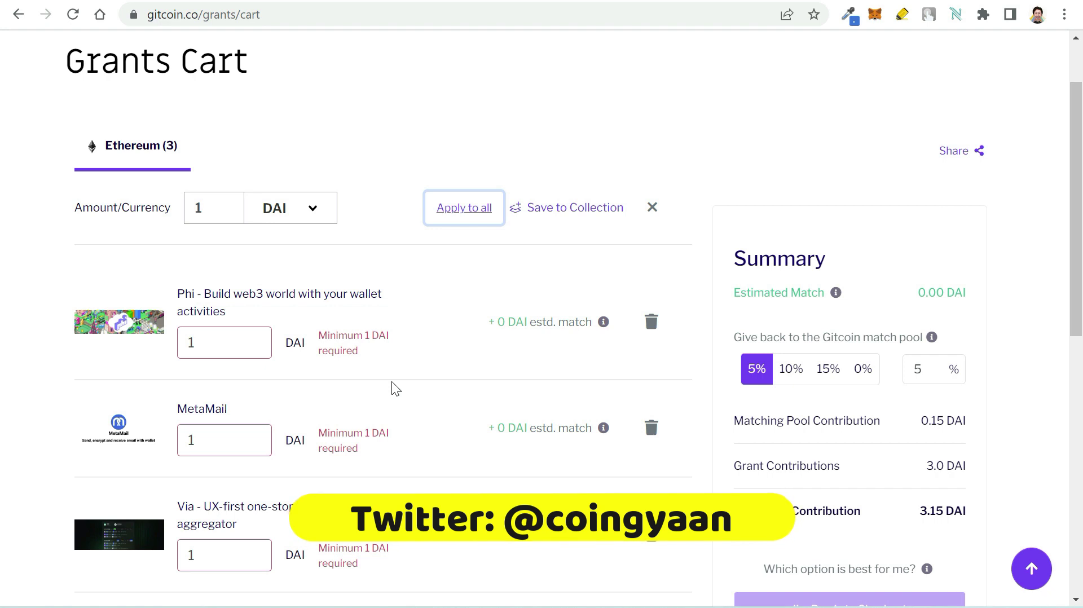
- Set the contribution amount to 5 DAI and apply it to all grants in the cart
{"action": "double_click", "coordinate": [206, 208]}
{"action": "key", "text": "BackSpace"}
{"action": "type", "text": "5"}
{"action": "left_click", "coordinate": [460, 210]}
{"action": "scroll", "coordinate": [456, 229], "scroll_direction": "down", "scroll_amount": 3}
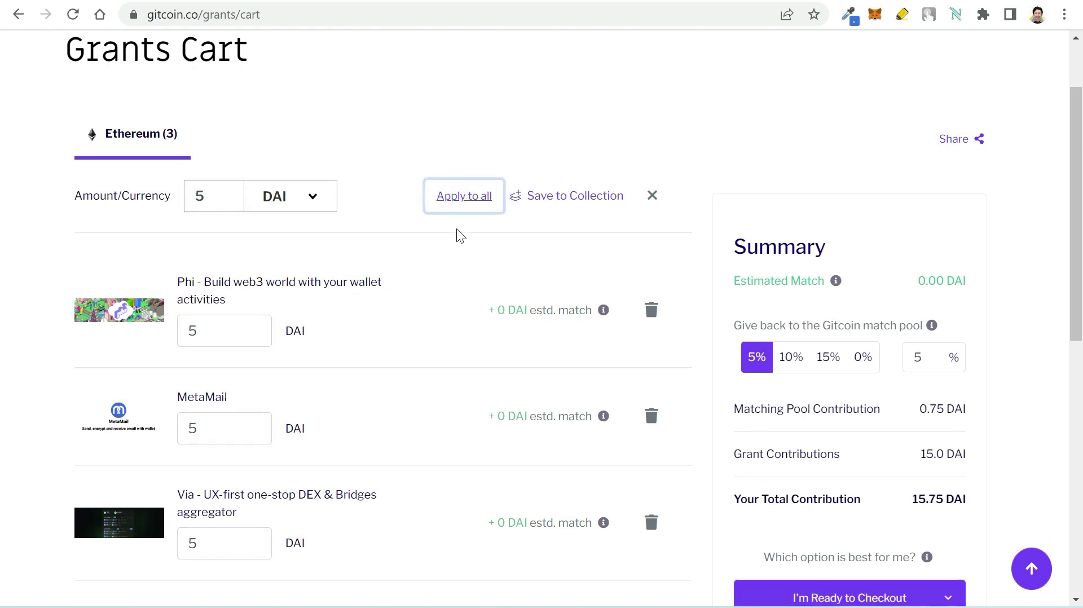
- Review the contribution summary and show the available checkout options for the cart
{"action": "scroll", "coordinate": [451, 231], "scroll_direction": "up", "scroll_amount": 2}
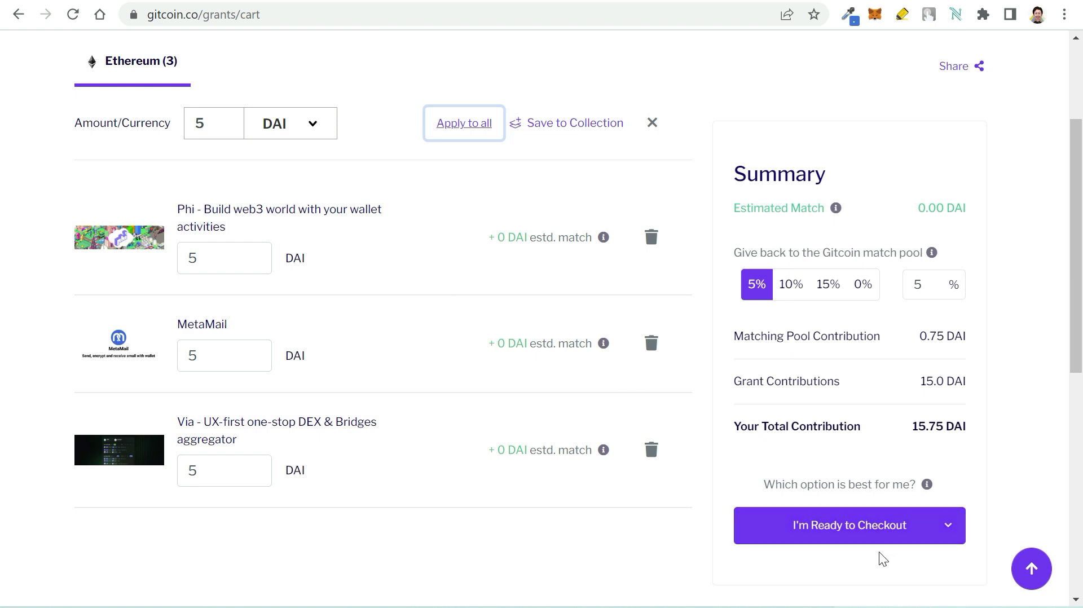
{"action": "scroll", "coordinate": [1001, 473], "scroll_direction": "down", "scroll_amount": 1}
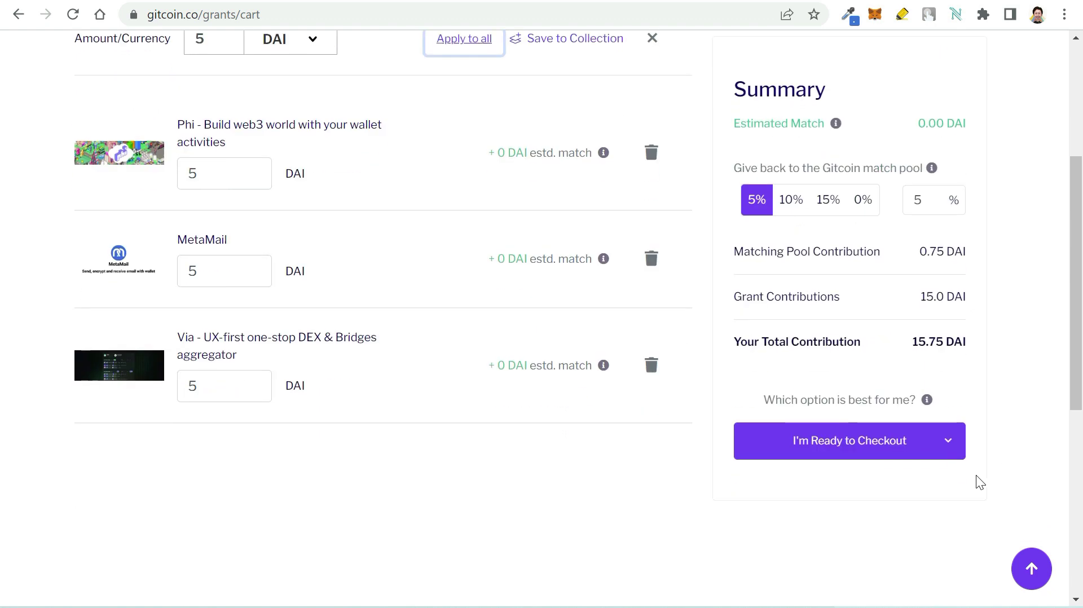
{"action": "left_click", "coordinate": [951, 443]}
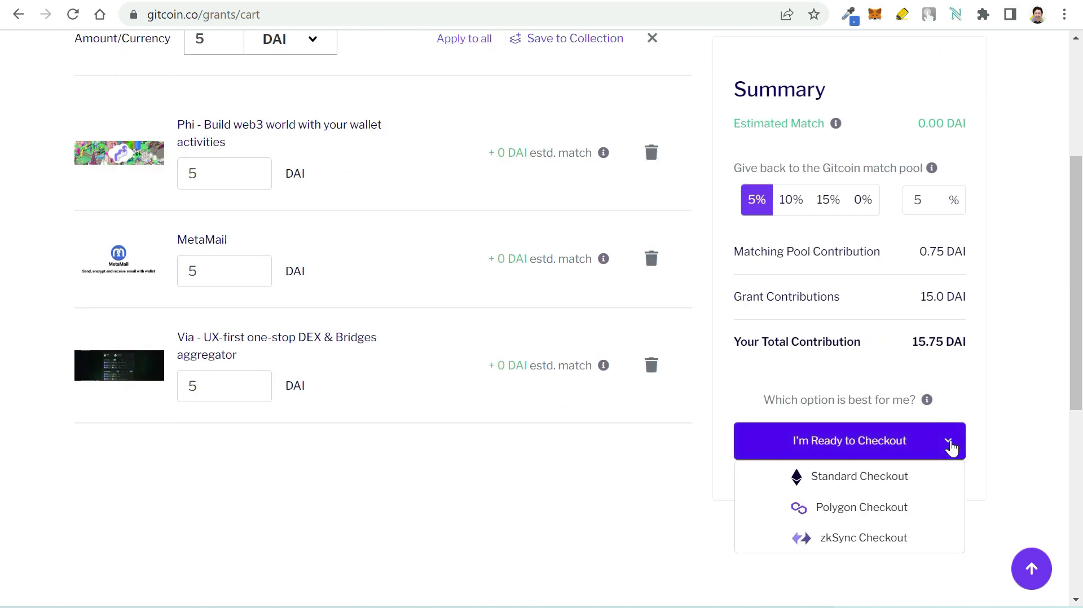
{"action": "left_click", "coordinate": [911, 513]}
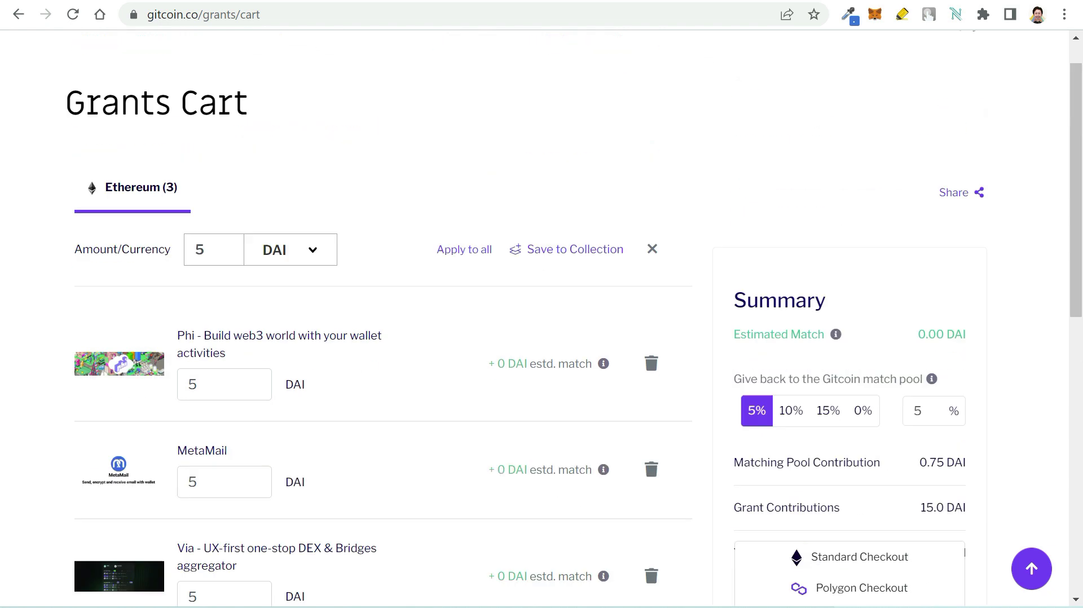
- Change the contribution currency to MATIC, apply it to all grants and open the checkout options
{"action": "left_click", "coordinate": [278, 290]}
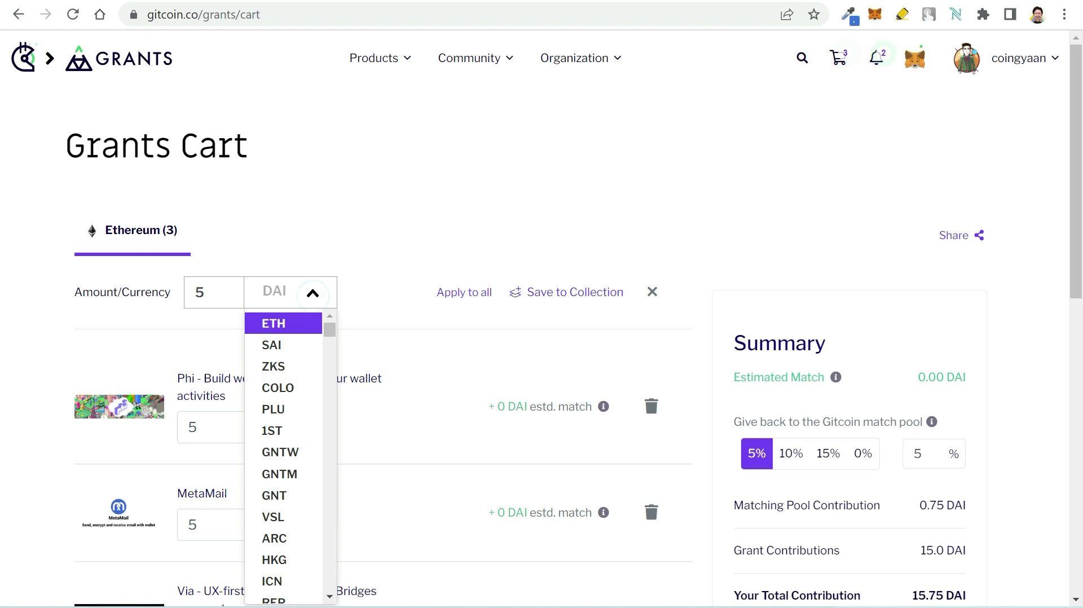
{"action": "type", "text": "matic"}
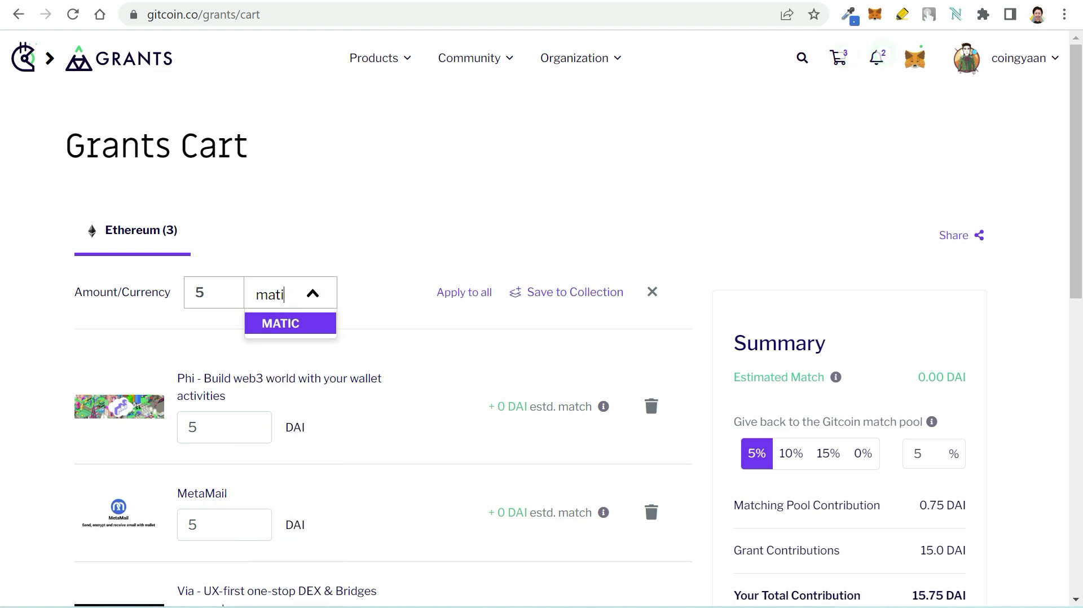
{"action": "left_click", "coordinate": [294, 323]}
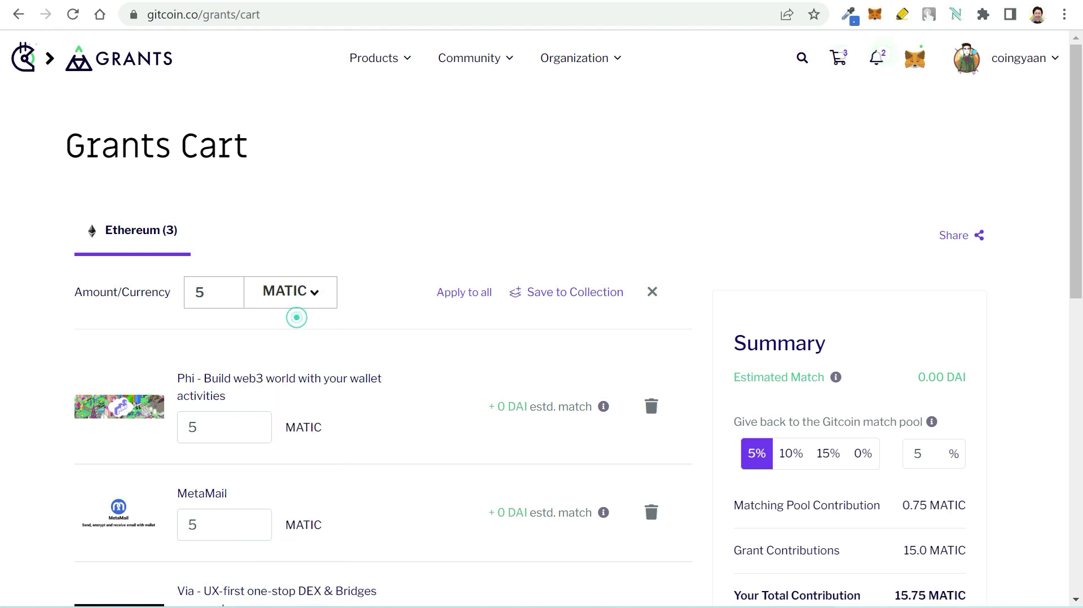
{"action": "left_click", "coordinate": [484, 290]}
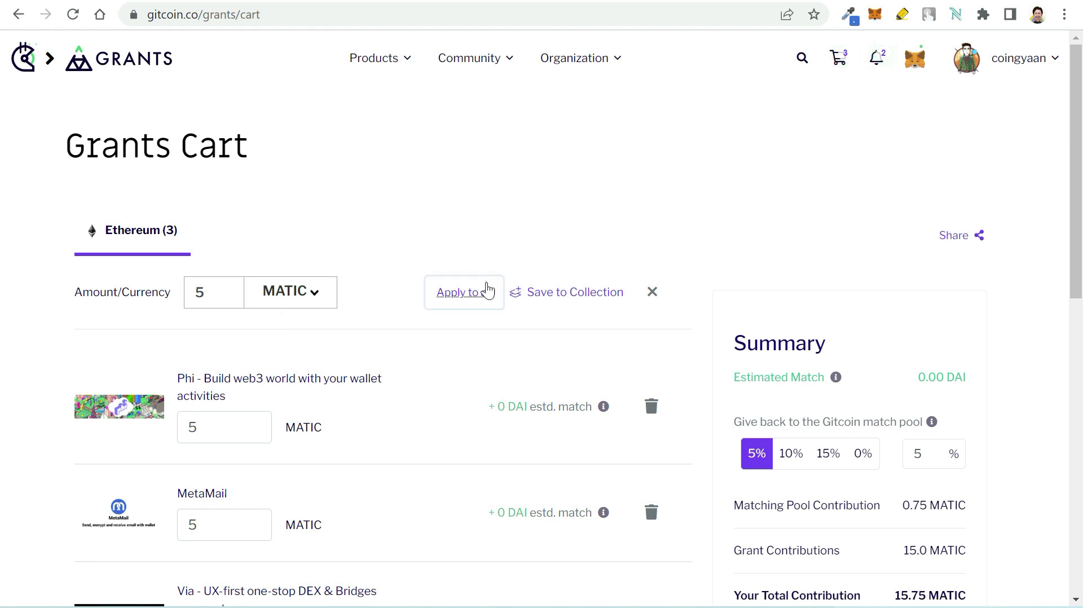
{"action": "scroll", "coordinate": [407, 282], "scroll_direction": "down", "scroll_amount": 3}
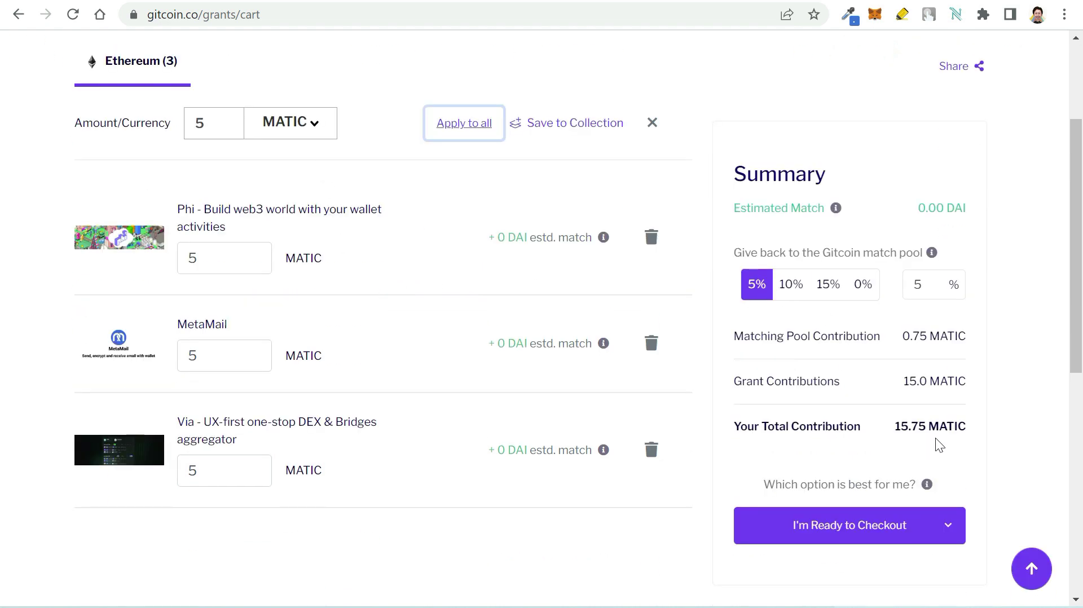
{"action": "left_click", "coordinate": [931, 526]}
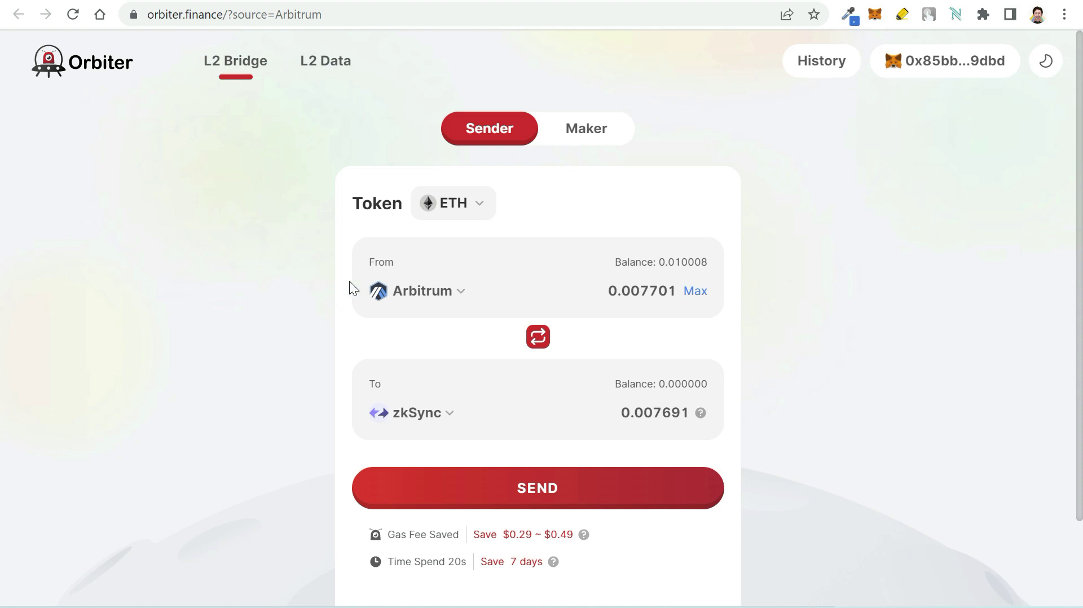
- On the Orbiter bridge, set Ethereum as the source chain with ETH as the token and use the maximum transfer amount
{"action": "left_click", "coordinate": [462, 292]}
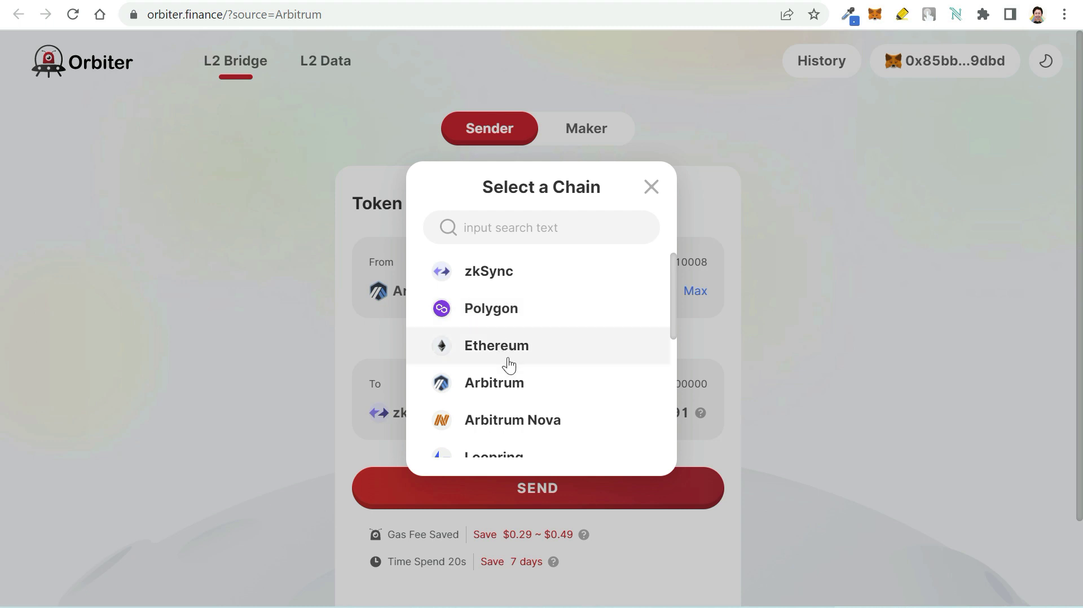
{"action": "left_click", "coordinate": [497, 346]}
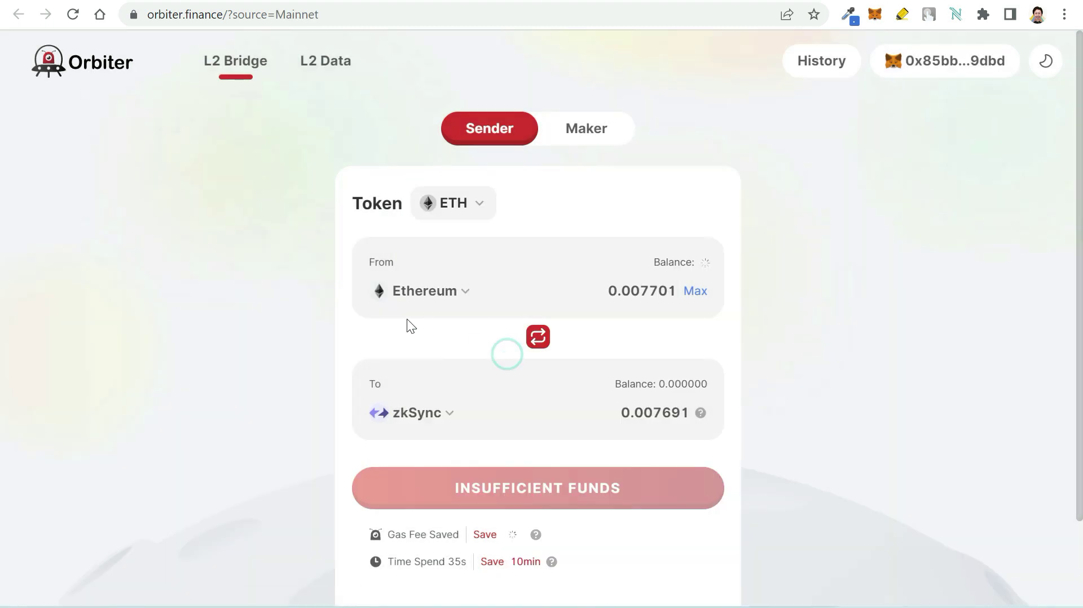
{"action": "left_click", "coordinate": [481, 207]}
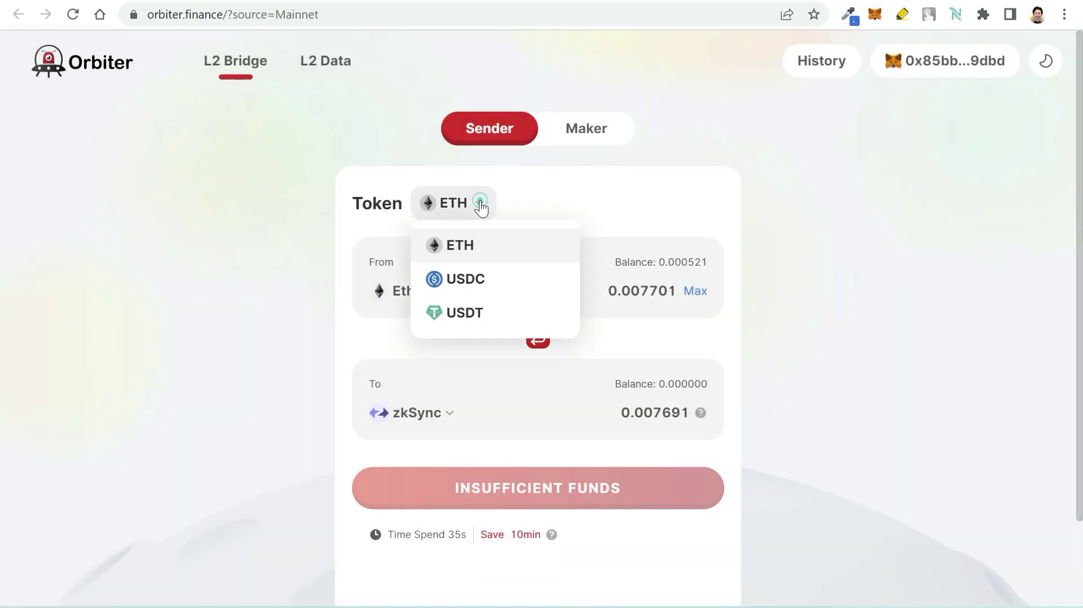
{"action": "left_click", "coordinate": [482, 245]}
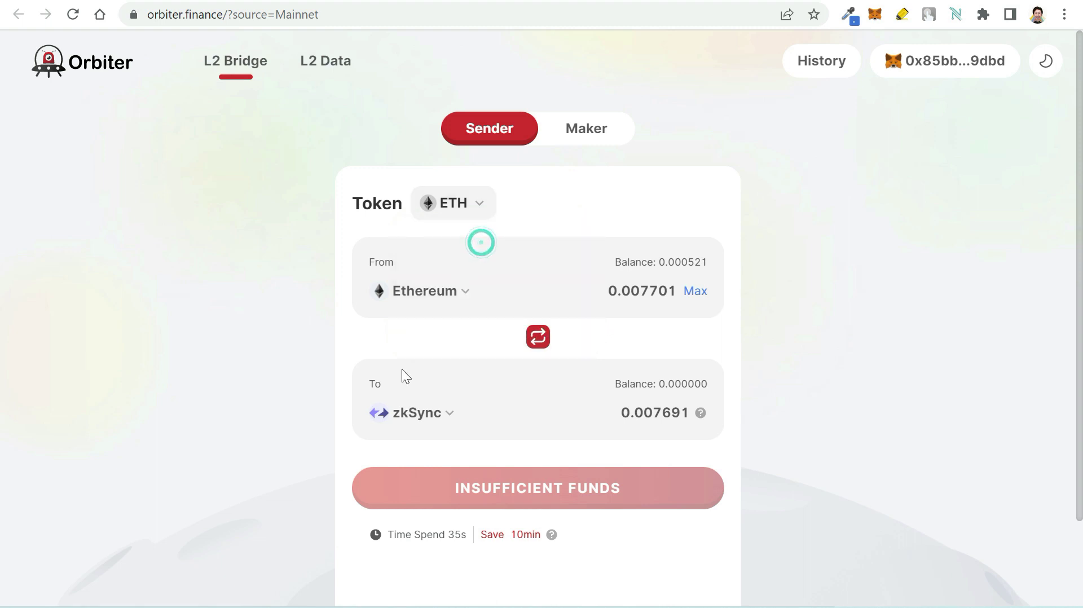
{"action": "left_click", "coordinate": [697, 294]}
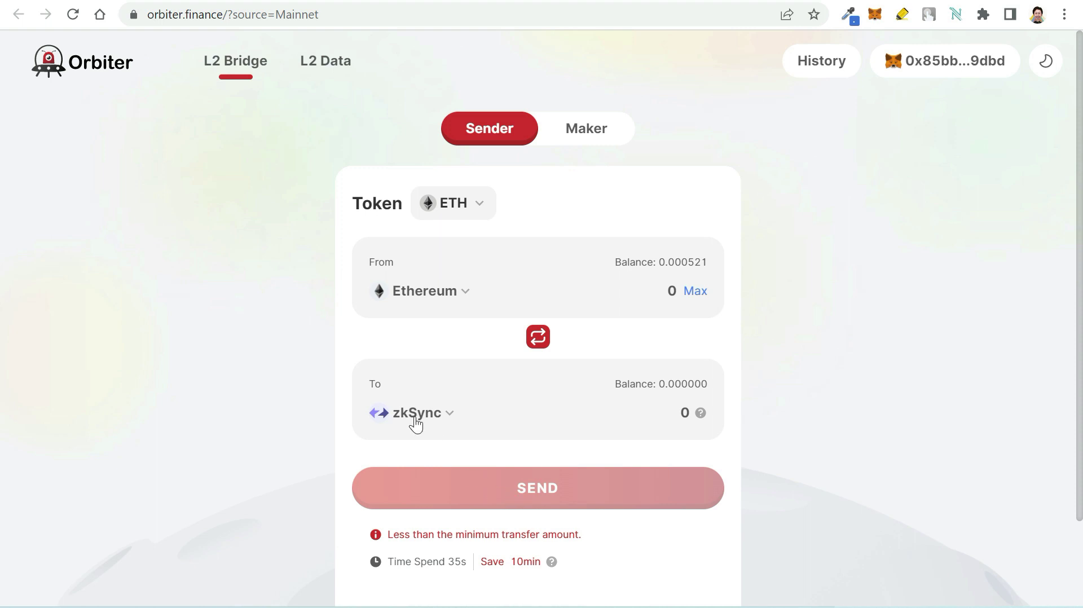
- Switch to MetaMask and look through its network list for zkSync, keeping the current network
{"action": "left_click", "coordinate": [512, 1]}
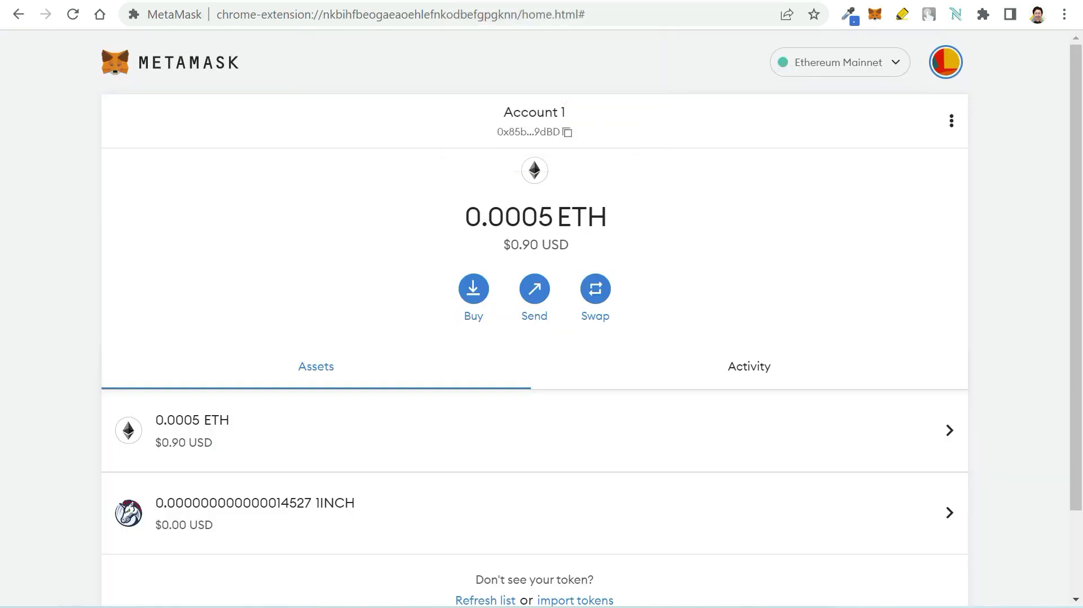
{"action": "left_click", "coordinate": [861, 66]}
{"action": "scroll", "coordinate": [829, 208], "scroll_direction": "down", "scroll_amount": 4}
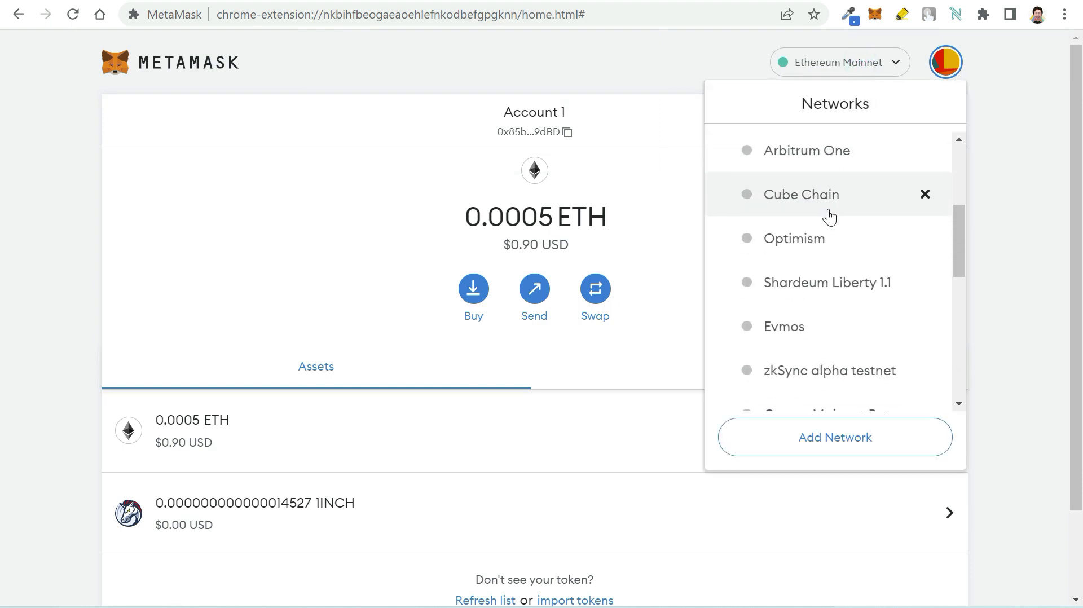
{"action": "scroll", "coordinate": [830, 216], "scroll_direction": "down", "scroll_amount": 2}
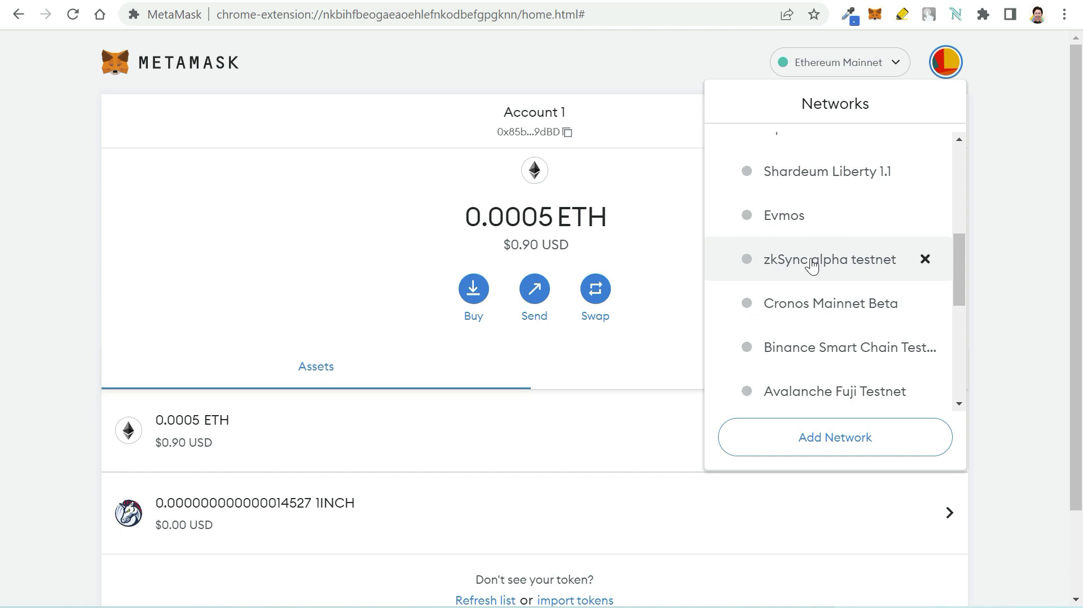
{"action": "left_click", "coordinate": [611, 63]}
- Return to the Gitcoin cart, start the Polygon checkout and allow MetaMask to switch to Polygon Mainnet
{"action": "key", "text": "ctrl+Tab"}
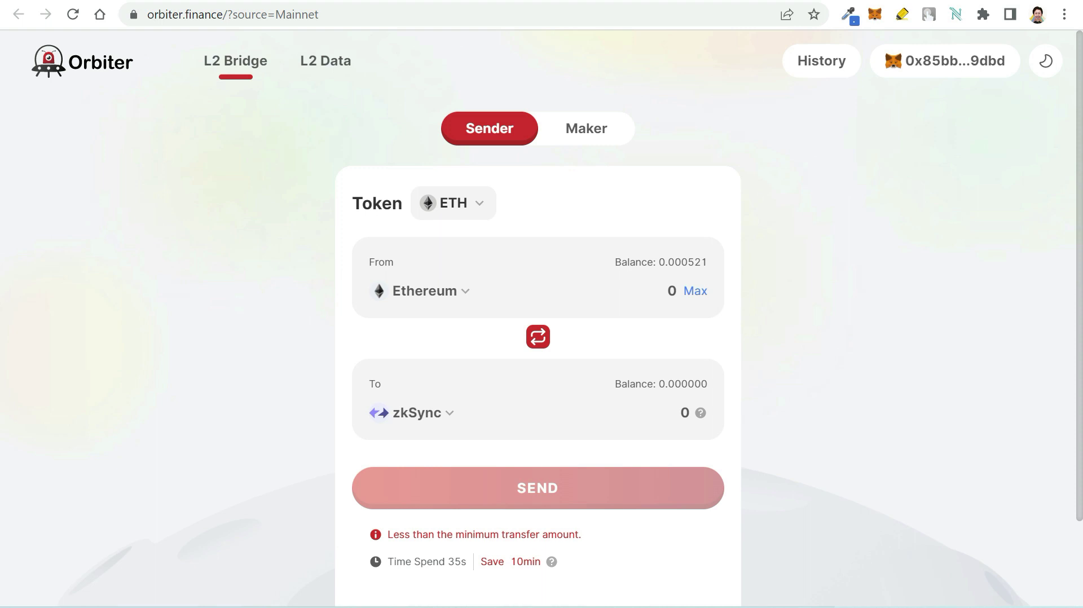
{"action": "key", "text": "ctrl+Tab"}
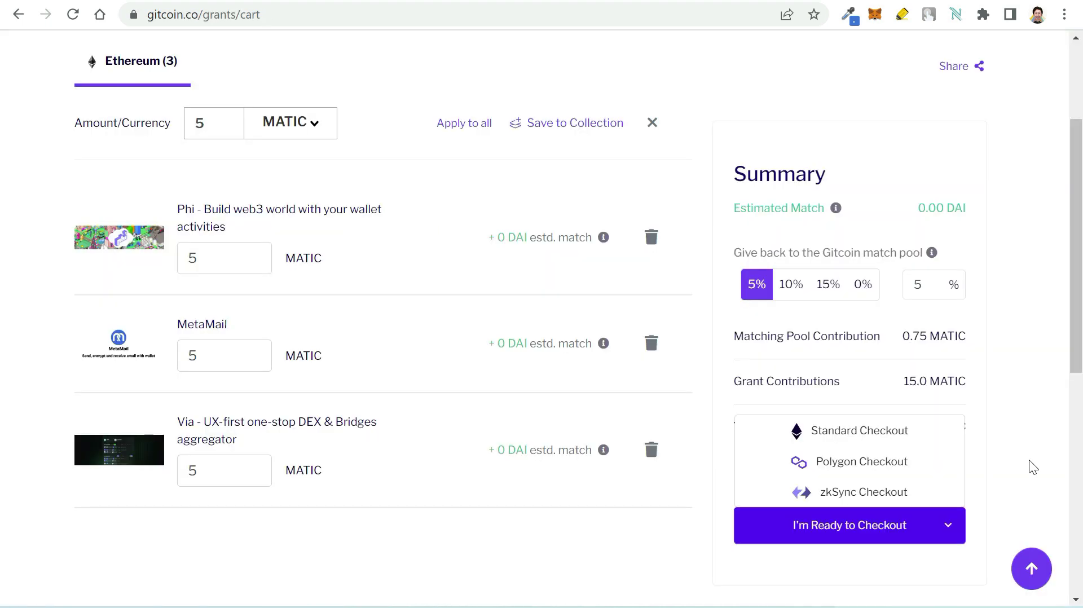
{"action": "left_click", "coordinate": [872, 464]}
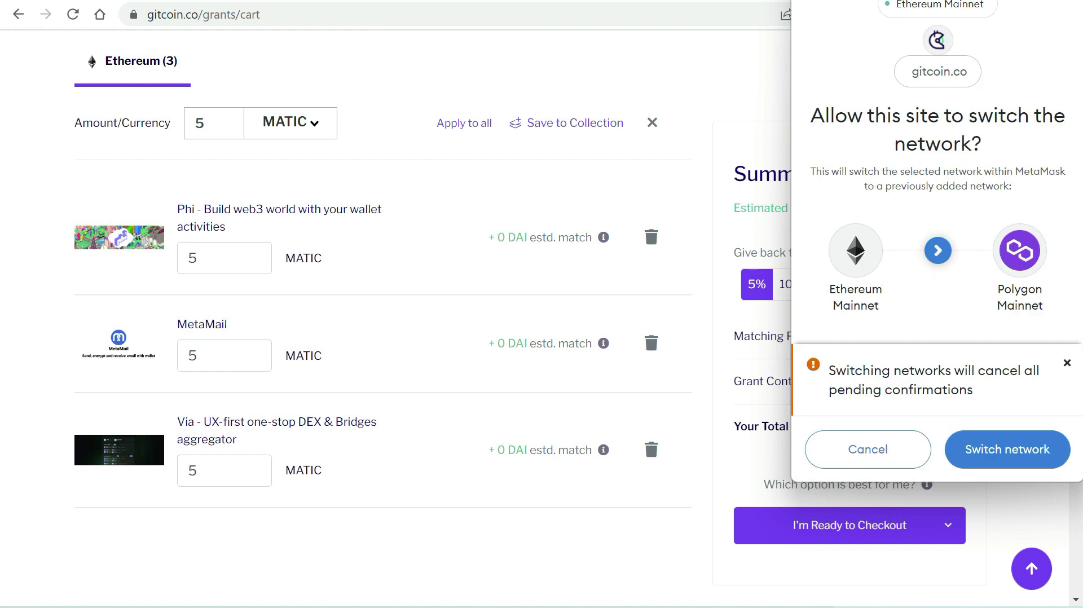
{"action": "left_click", "coordinate": [1003, 455]}
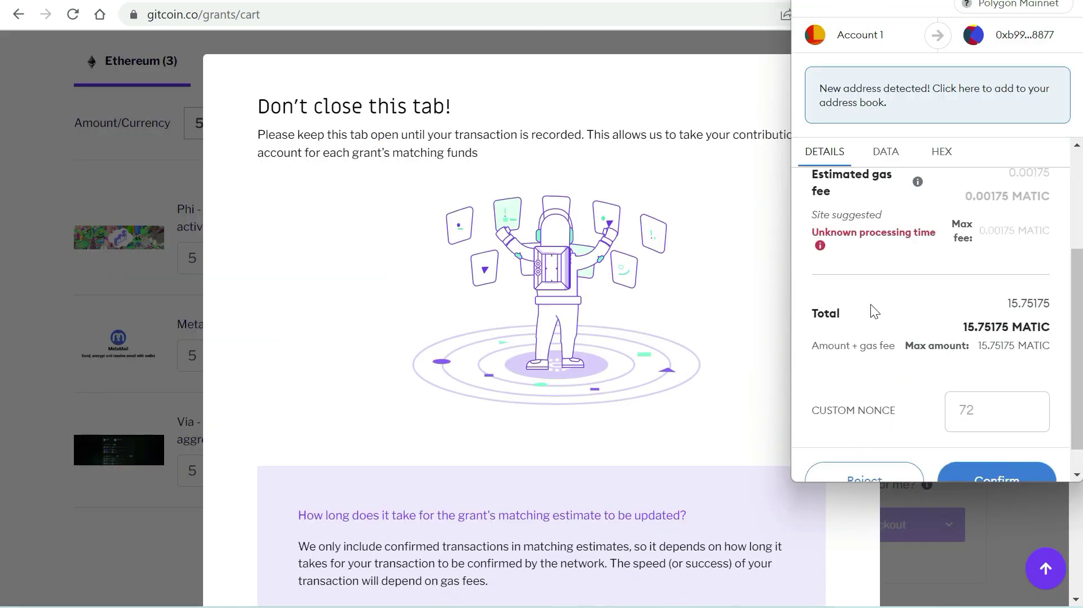
- Edit the donation transaction's suggested gas fee to High priority, save it and confirm the transaction in MetaMask
{"action": "scroll", "coordinate": [871, 304], "scroll_direction": "up", "scroll_amount": 3}
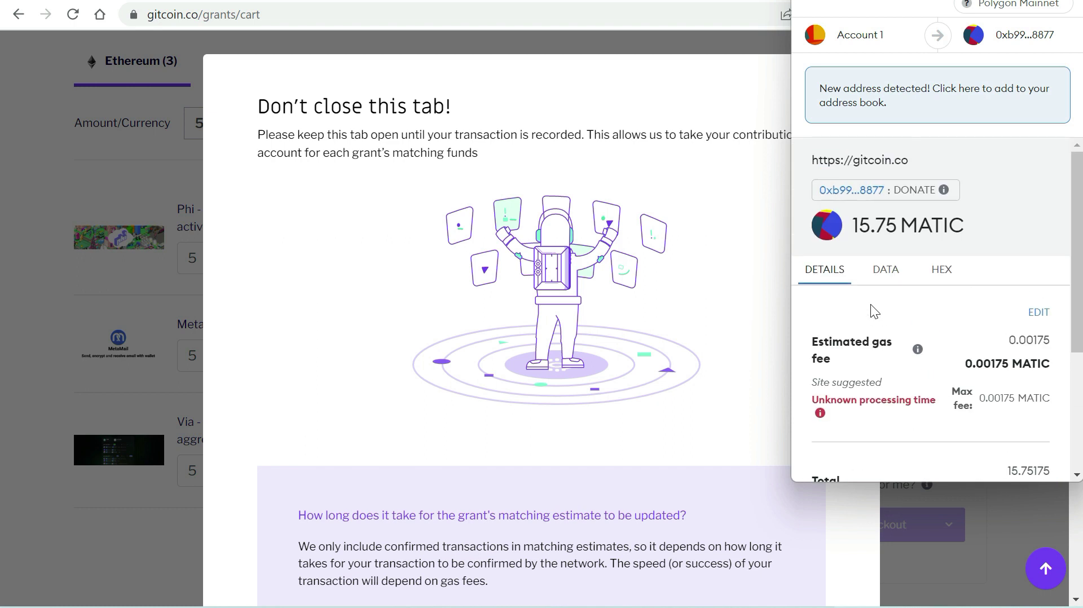
{"action": "left_click", "coordinate": [1042, 313]}
{"action": "scroll", "coordinate": [954, 361], "scroll_direction": "down", "scroll_amount": 1}
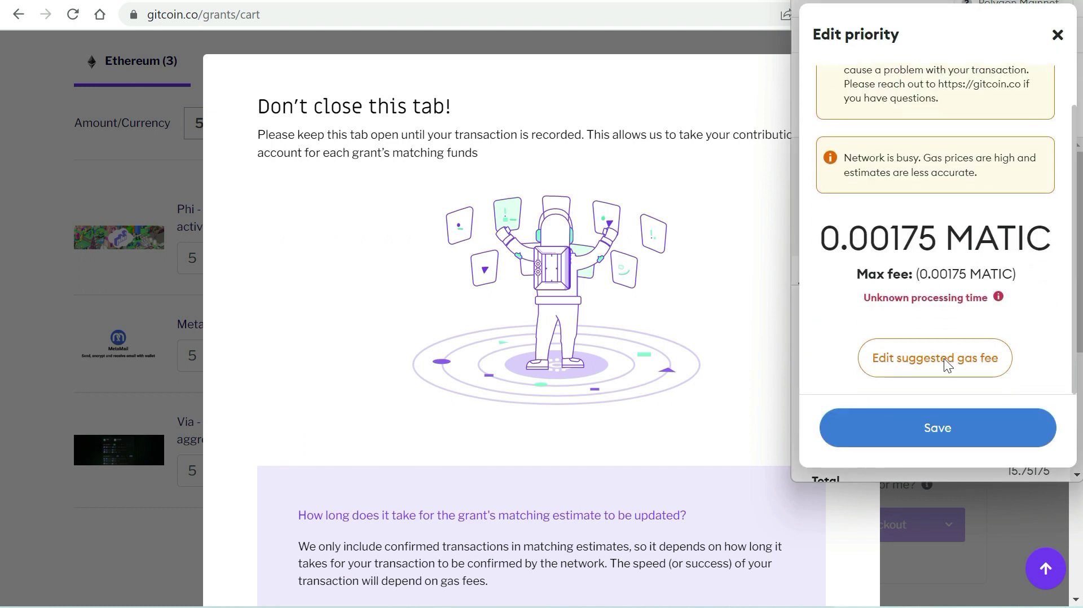
{"action": "left_click", "coordinate": [926, 365]}
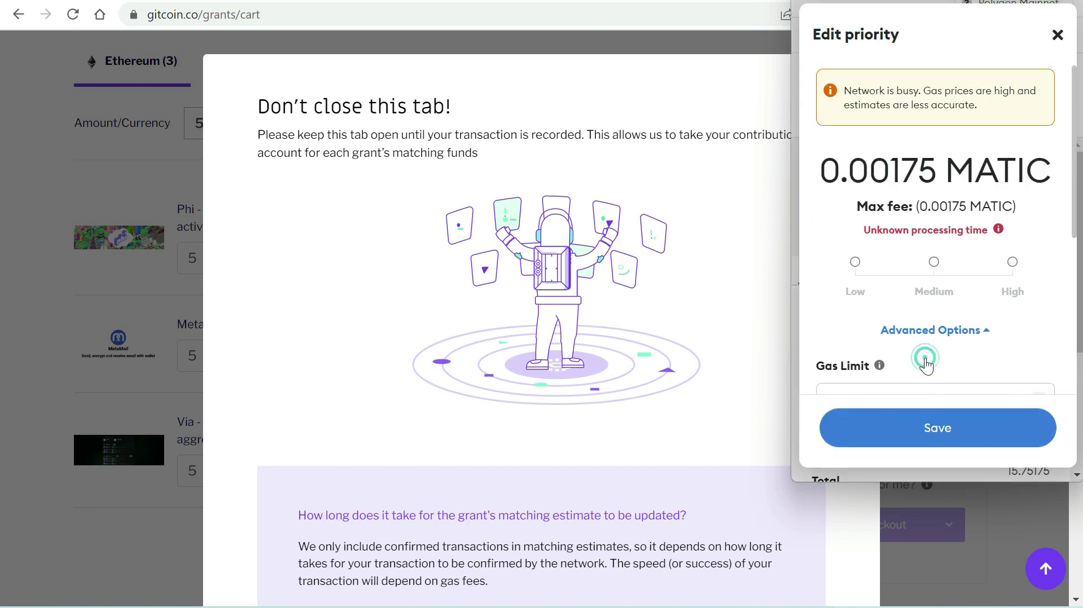
{"action": "left_click", "coordinate": [1013, 262]}
{"action": "left_click", "coordinate": [942, 435]}
{"action": "scroll", "coordinate": [928, 288], "scroll_direction": "down", "scroll_amount": 3}
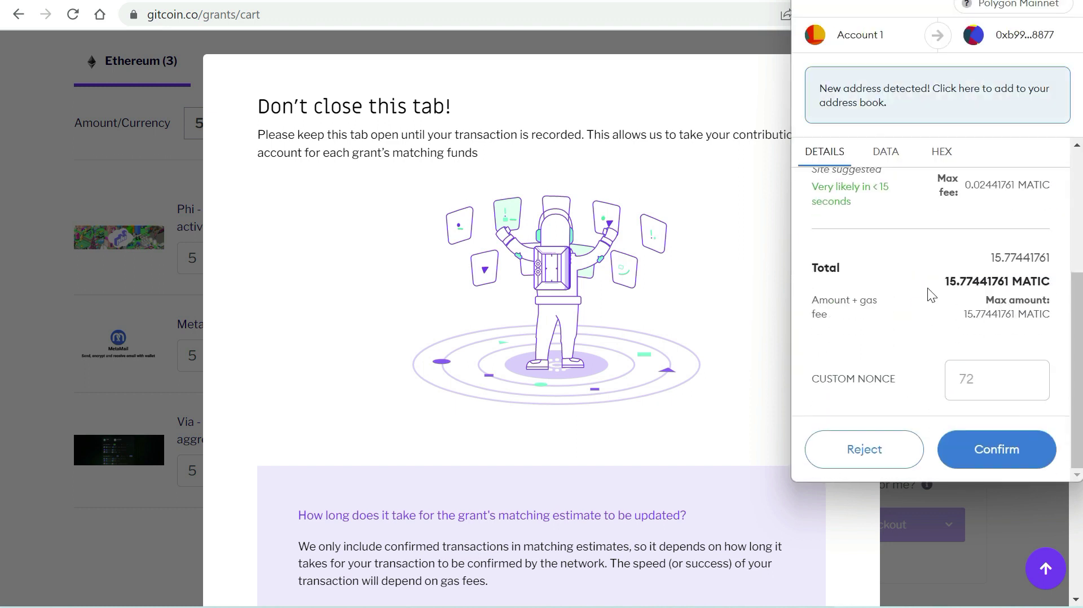
{"action": "left_click", "coordinate": [989, 455]}
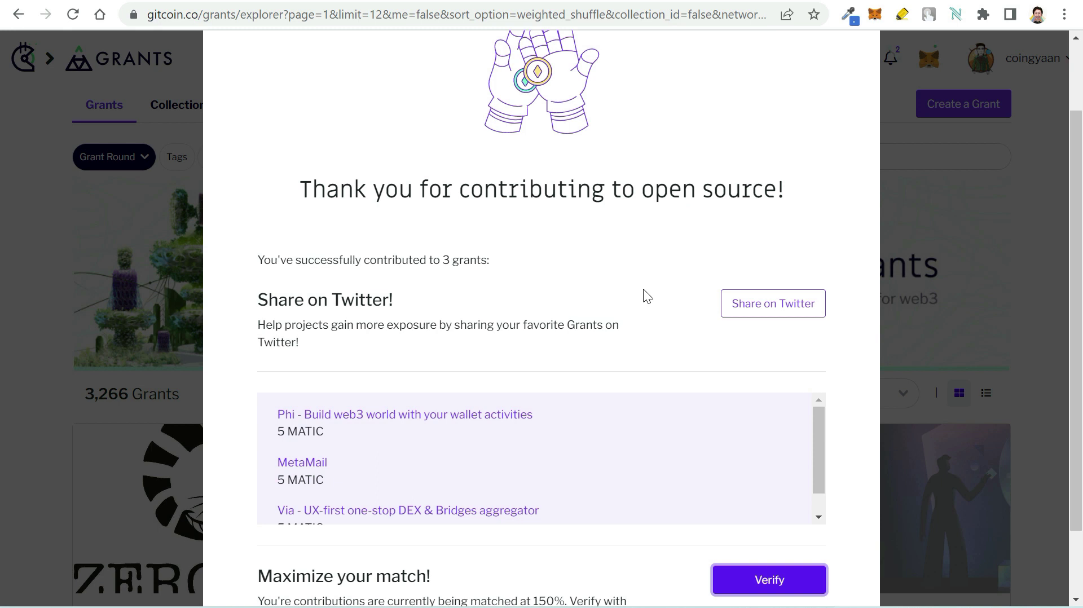
- Open the Trust Bonus verification from the contribution thank-you message to check the matching score
{"action": "scroll", "coordinate": [640, 316], "scroll_direction": "down", "scroll_amount": 2}
{"action": "left_click", "coordinate": [770, 502]}
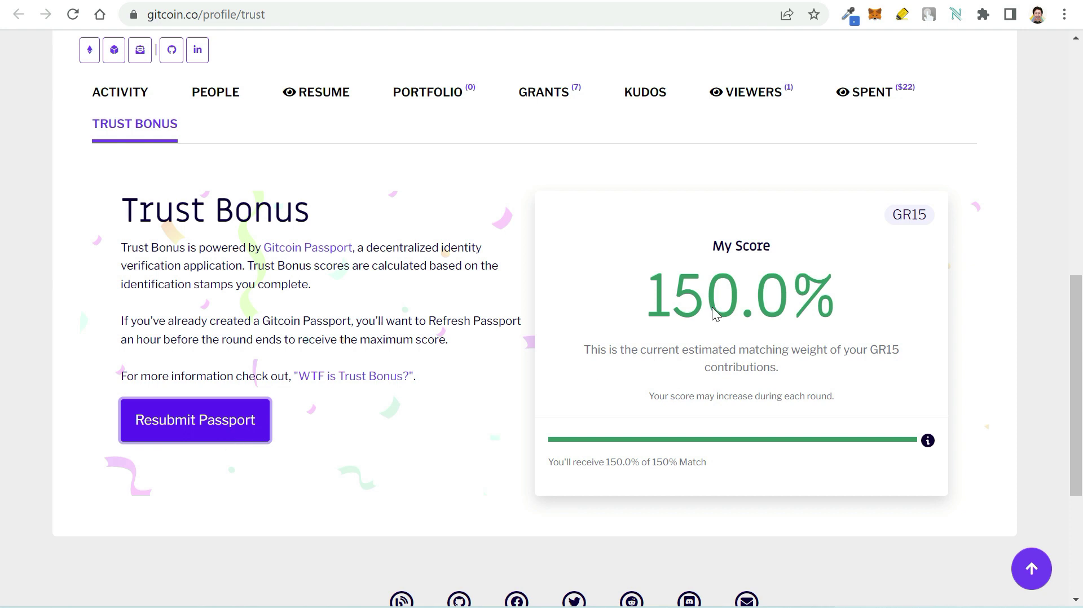
- Return to the grants explorer and look through the listed grants
{"action": "left_click", "coordinate": [751, 2]}
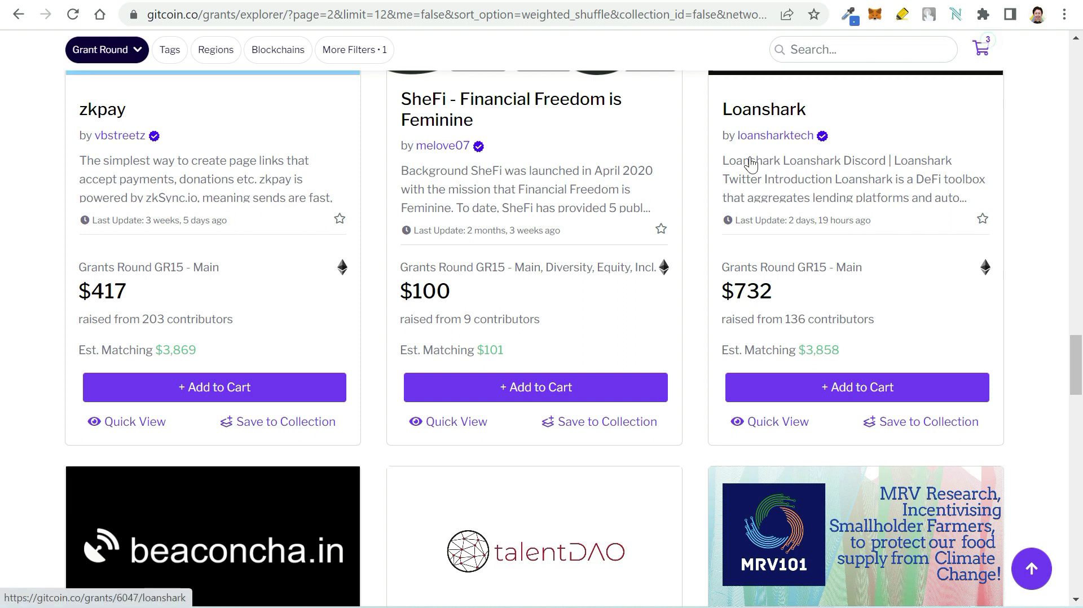
{"action": "scroll", "coordinate": [315, 158], "scroll_direction": "down", "scroll_amount": 3}
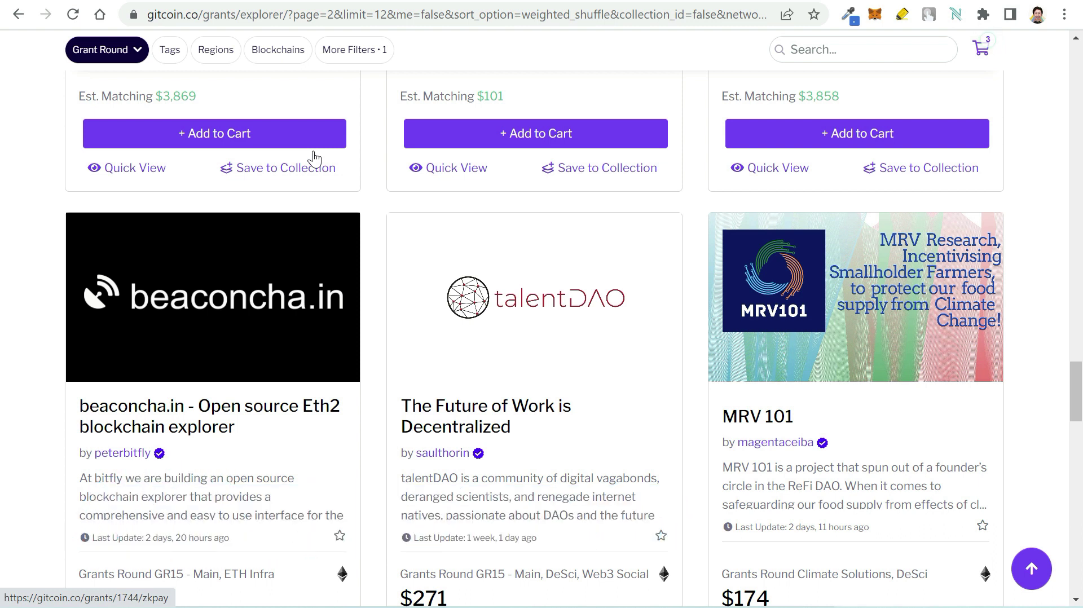
{"action": "scroll", "coordinate": [370, 203], "scroll_direction": "up", "scroll_amount": 20}
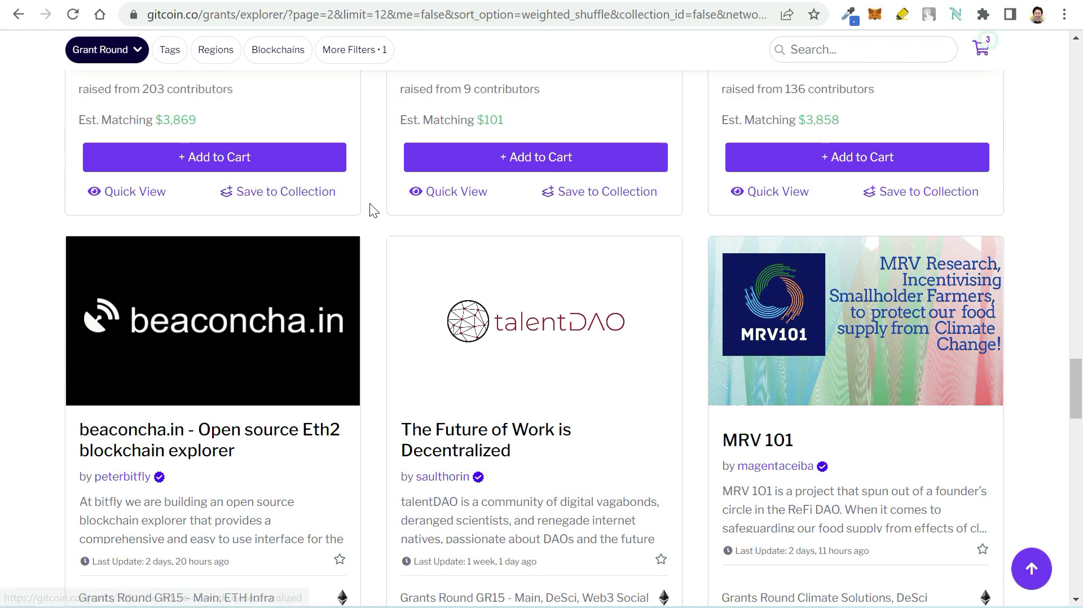
{"action": "scroll", "coordinate": [374, 197], "scroll_direction": "up", "scroll_amount": 15}
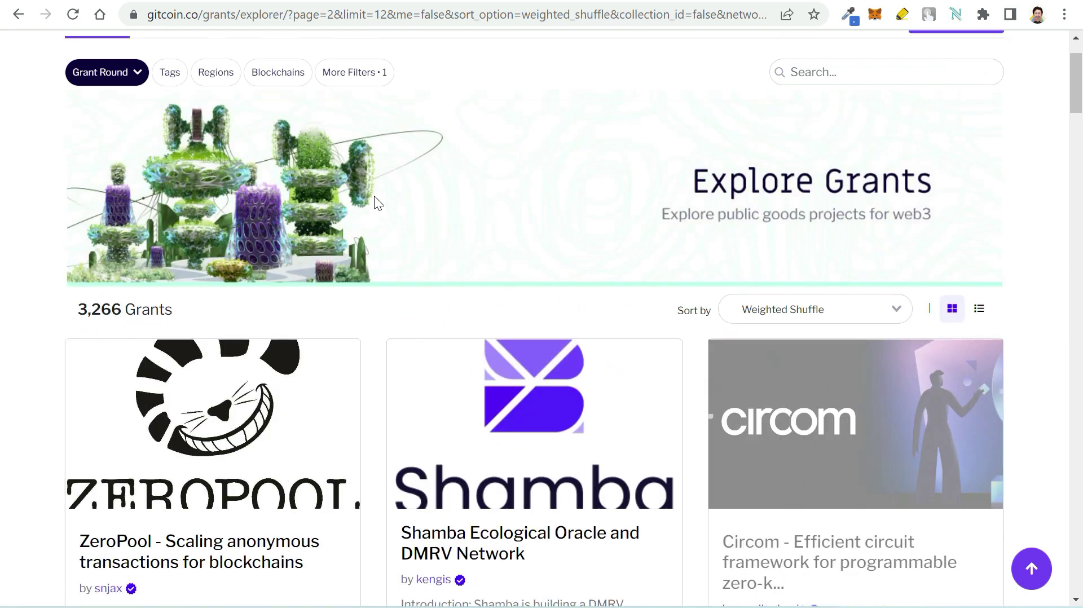